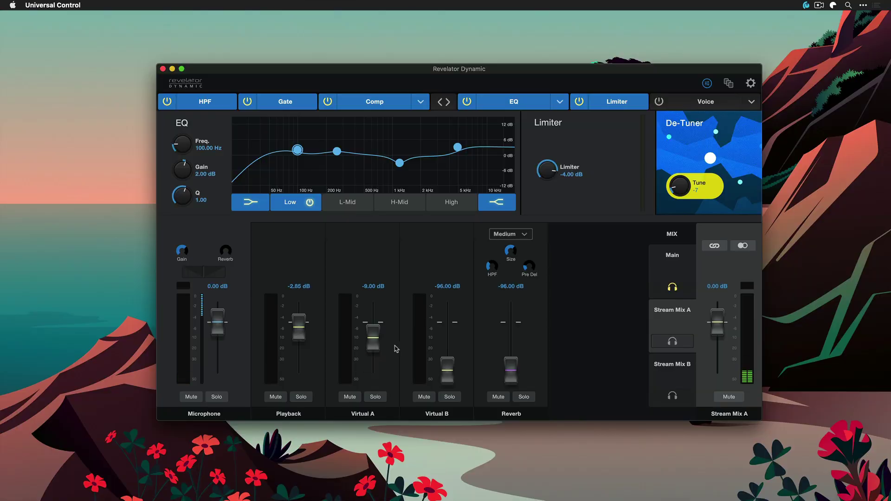
Pull the Virtual B, Virtual A and Playback faders to the bottom, each reading -96.00 dB.
left_click_drag(442, 372, 452, 331)
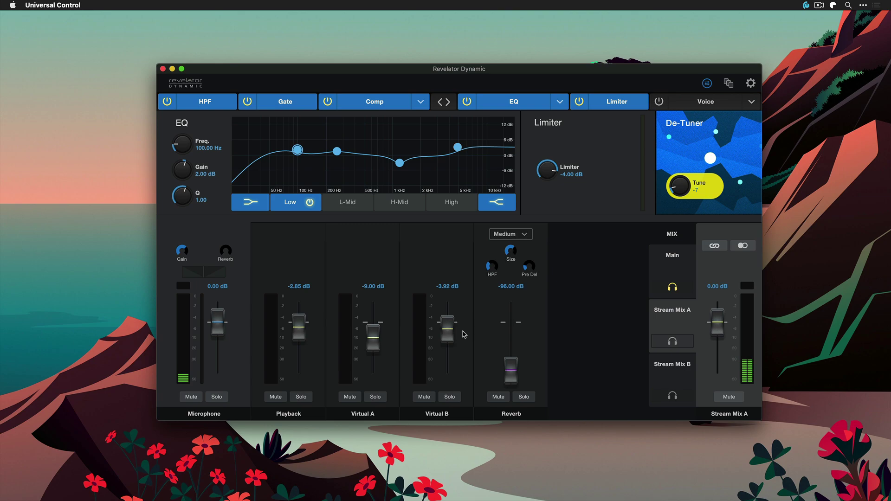
left_click_drag(450, 335, 448, 371)
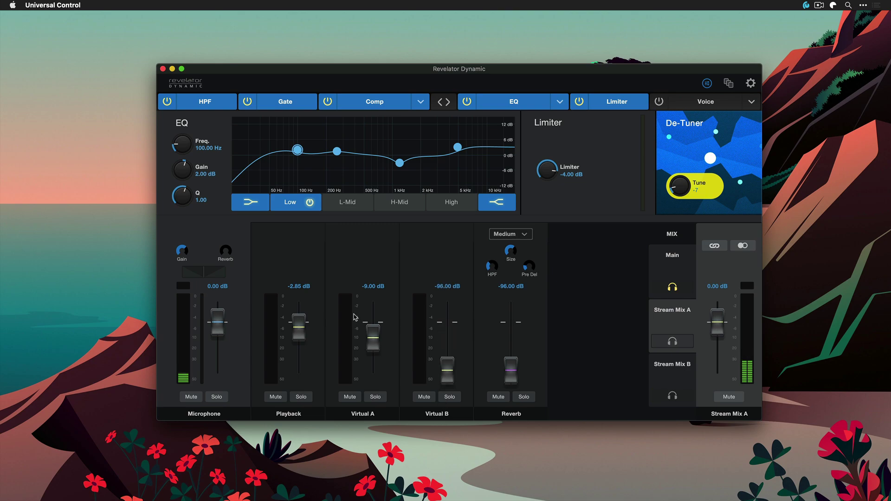
left_click_drag(373, 334, 373, 371)
left_click_drag(298, 328, 299, 371)
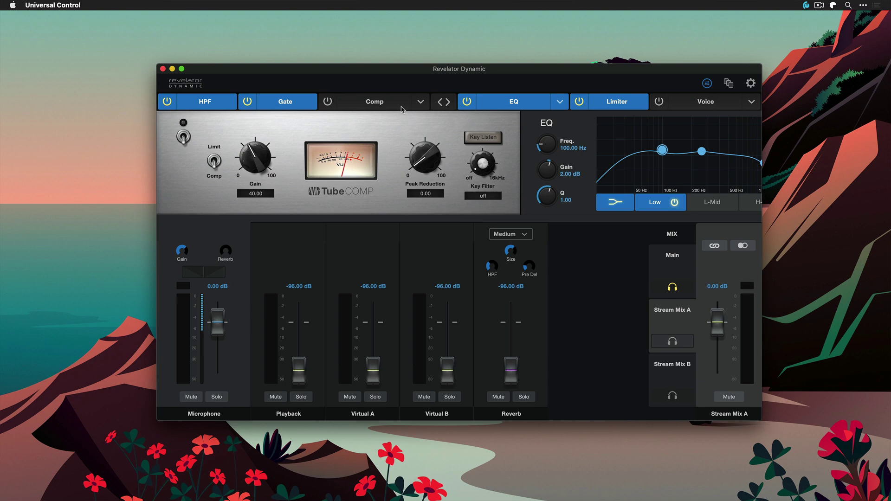
left_click(420, 102)
Set the Fat Channel compressor to FET, choose the Vintage EQ model and turn it on.
left_click(435, 135)
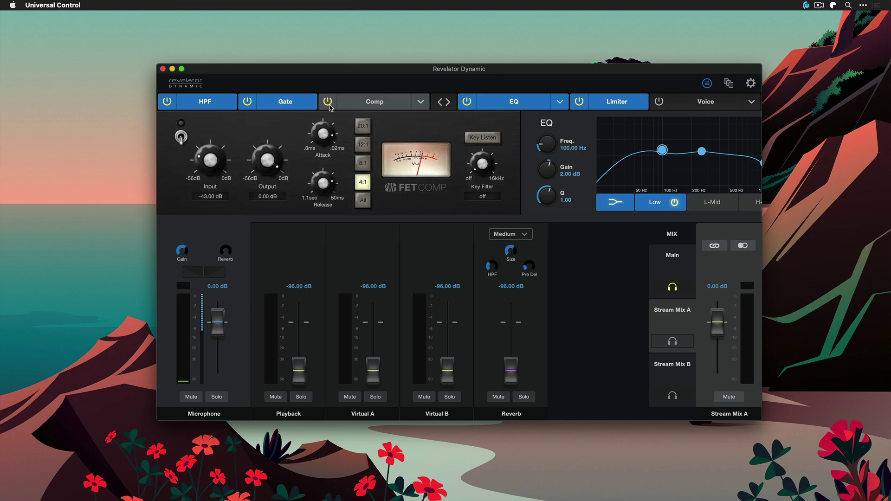
left_click(514, 101)
left_click(559, 102)
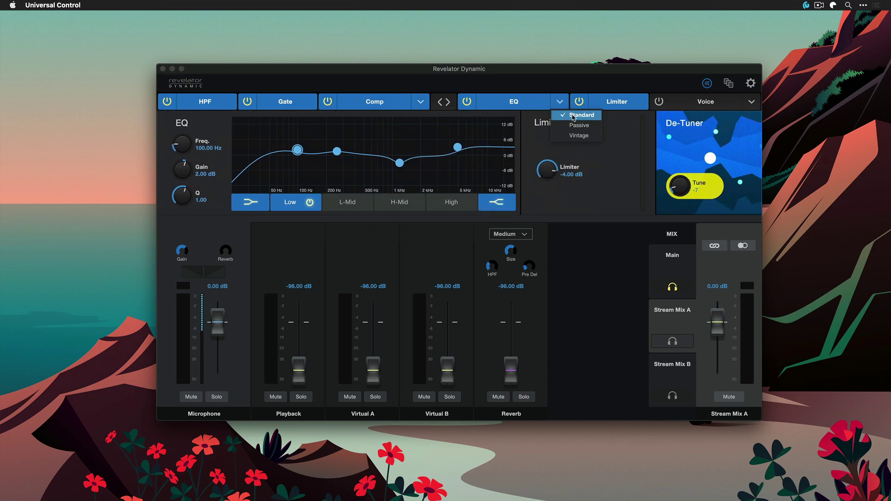
left_click(579, 134)
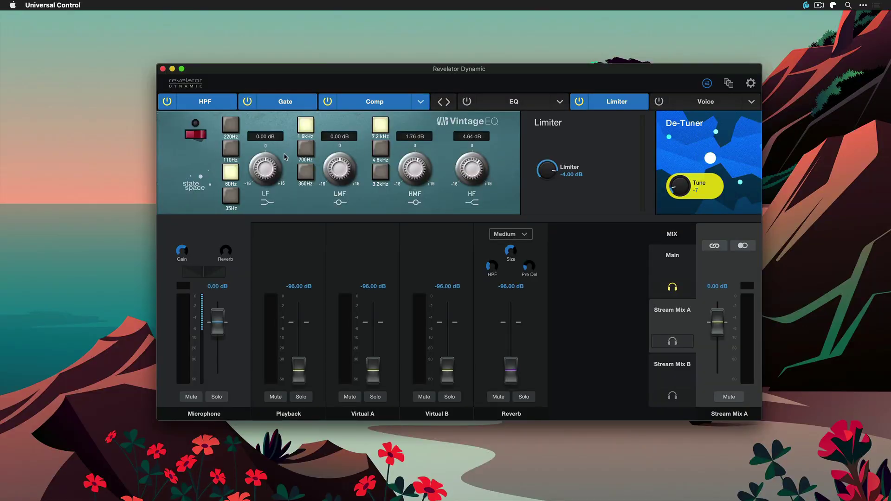
left_click(200, 135)
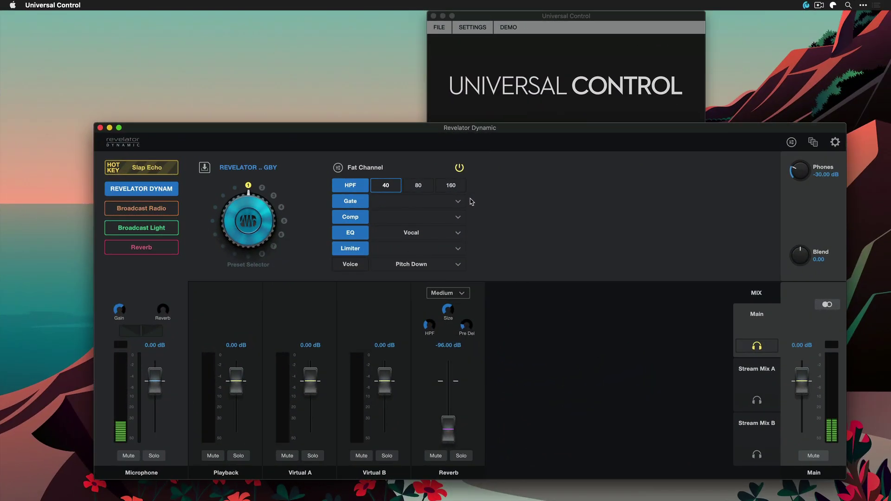
Check the Gate and Limiter strength options without changing them.
left_click(460, 201)
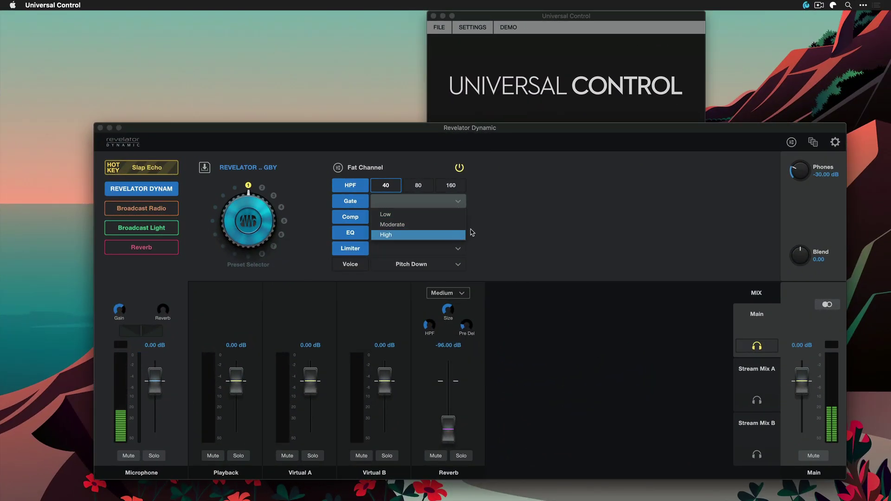
left_click(501, 222)
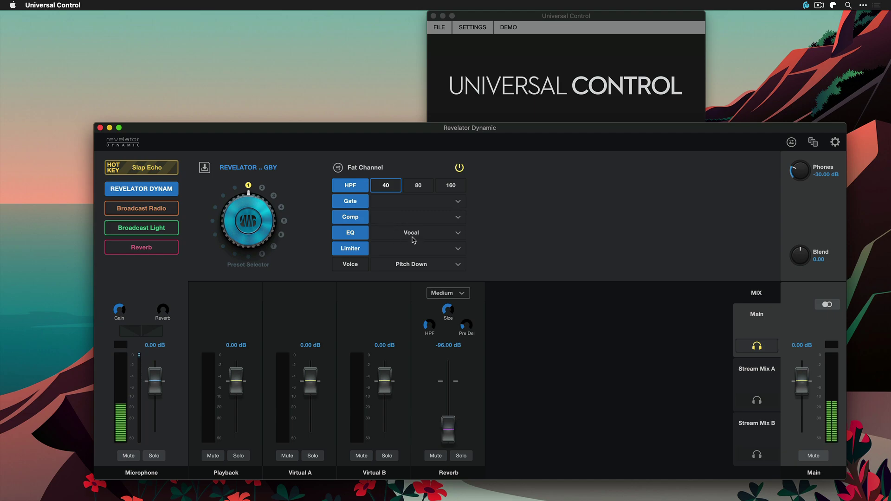
left_click(404, 251)
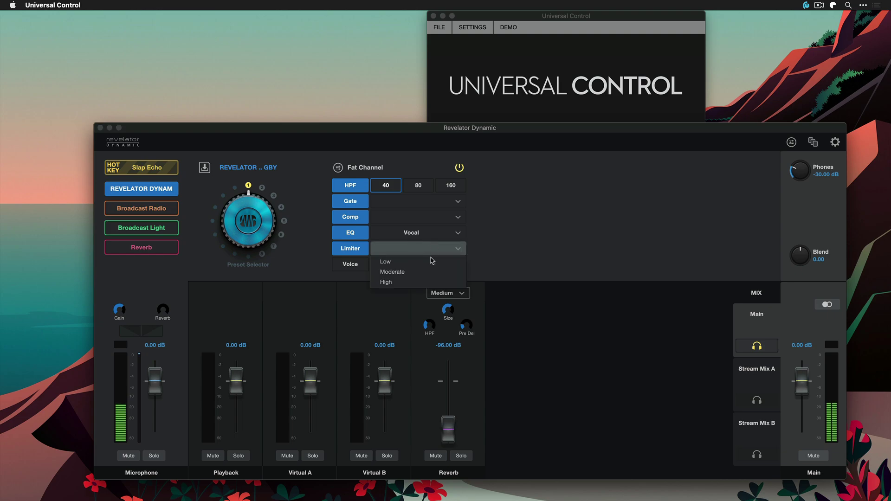
left_click(496, 186)
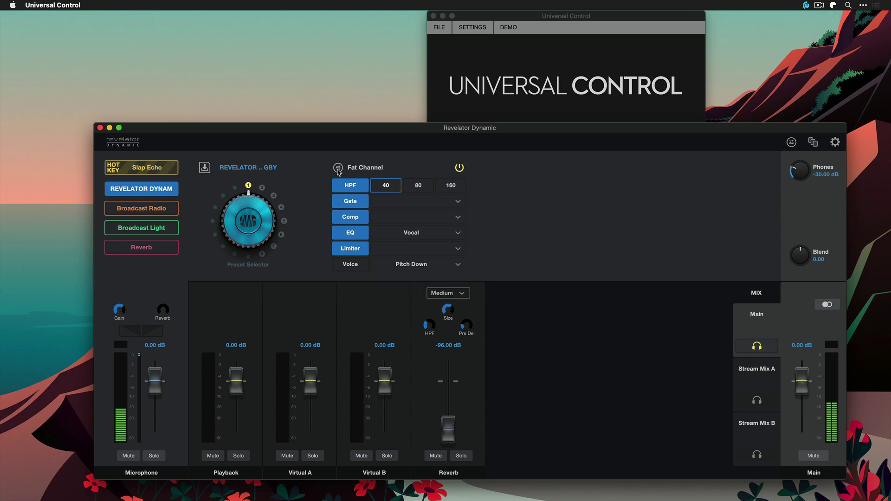
Expand the Fat Channel to the detailed view and set the EQ model back to Standard.
left_click(338, 168)
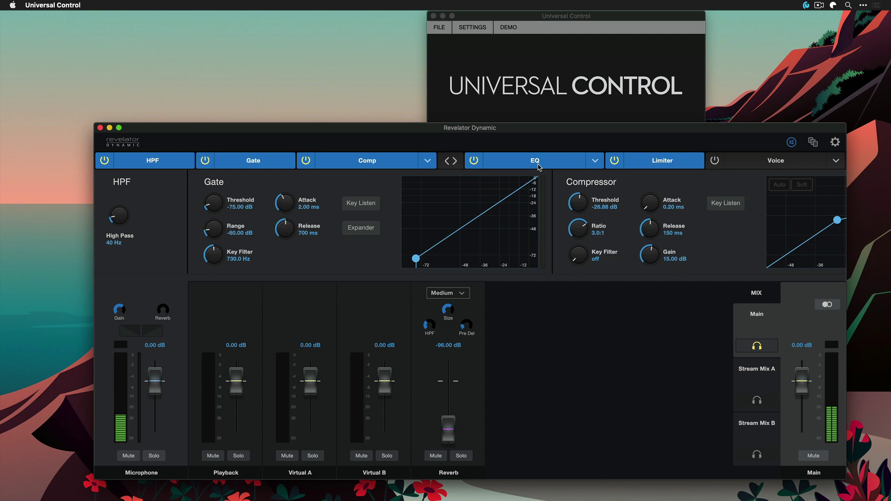
left_click(537, 163)
left_click(595, 160)
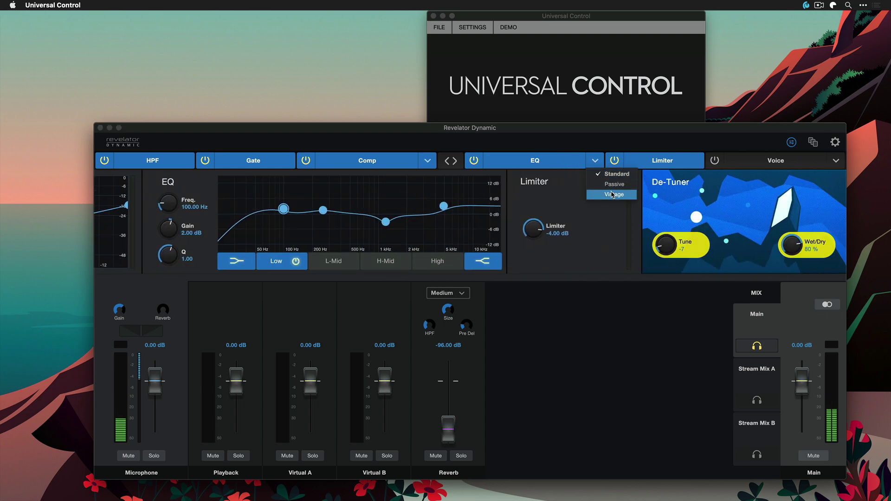
left_click(603, 194)
left_click(596, 162)
left_click(603, 173)
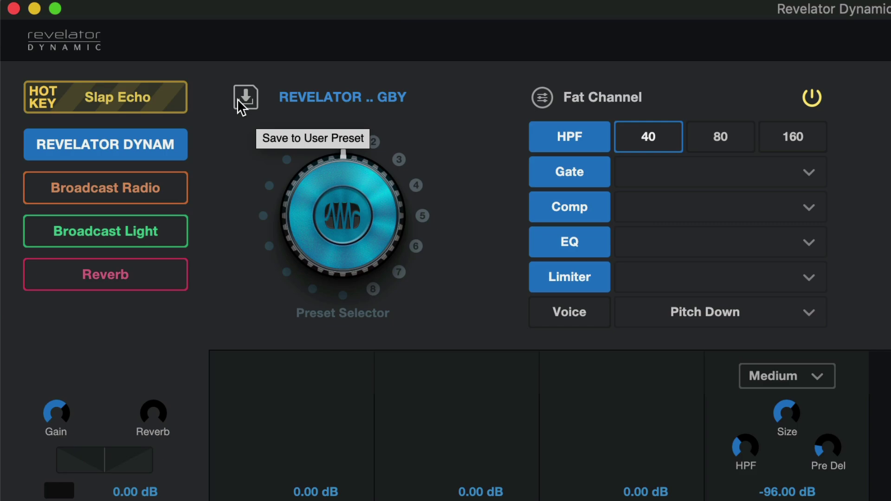
Store the current settings in device slot 2 under the name 'TEST PRESET'.
left_click(244, 97)
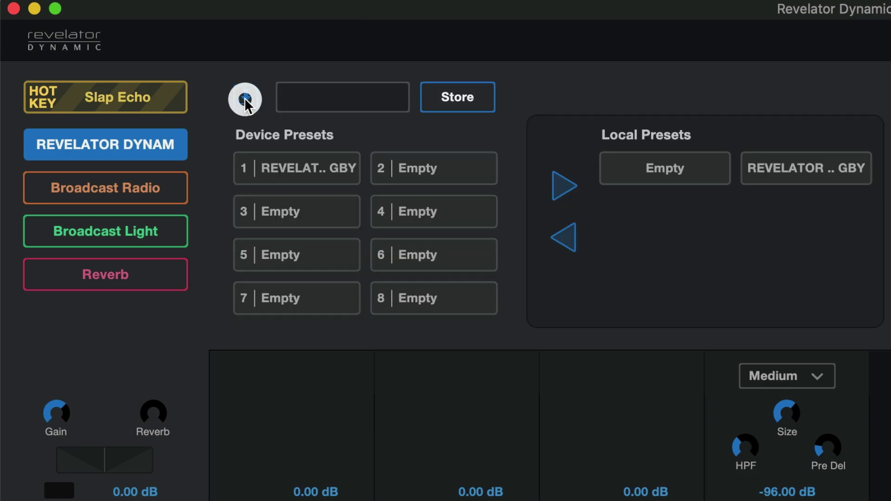
left_click(360, 97)
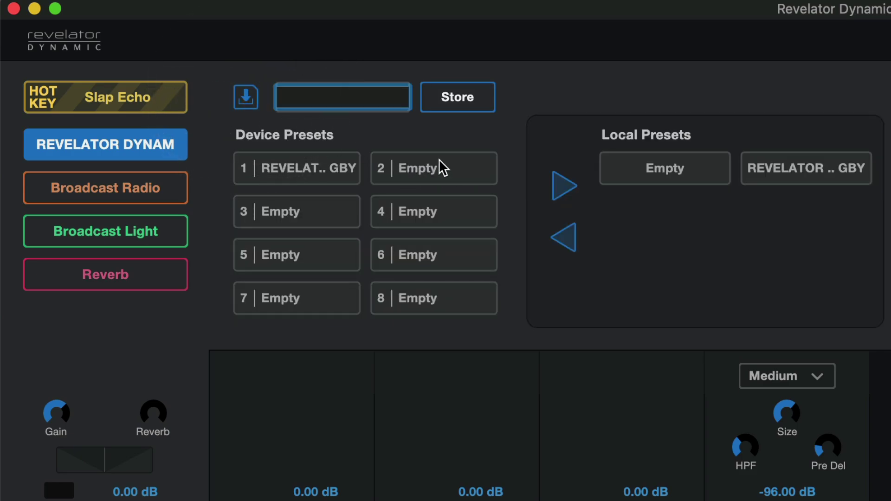
left_click(464, 173)
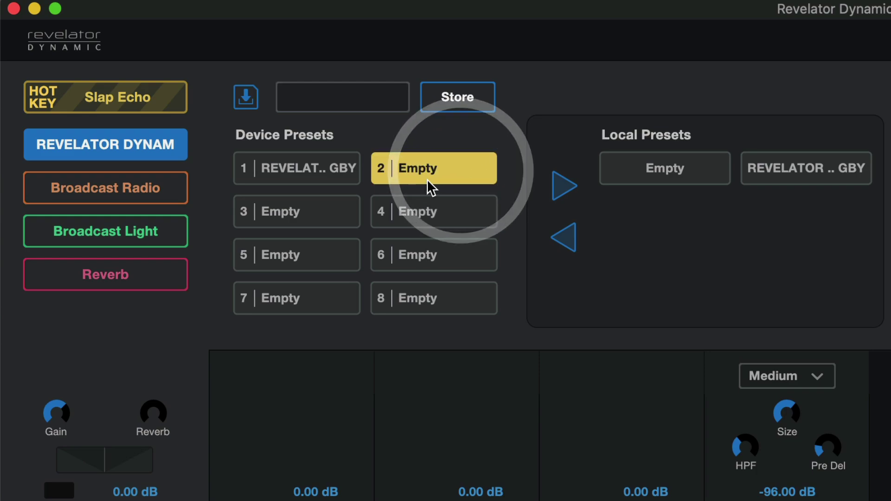
left_click(328, 107)
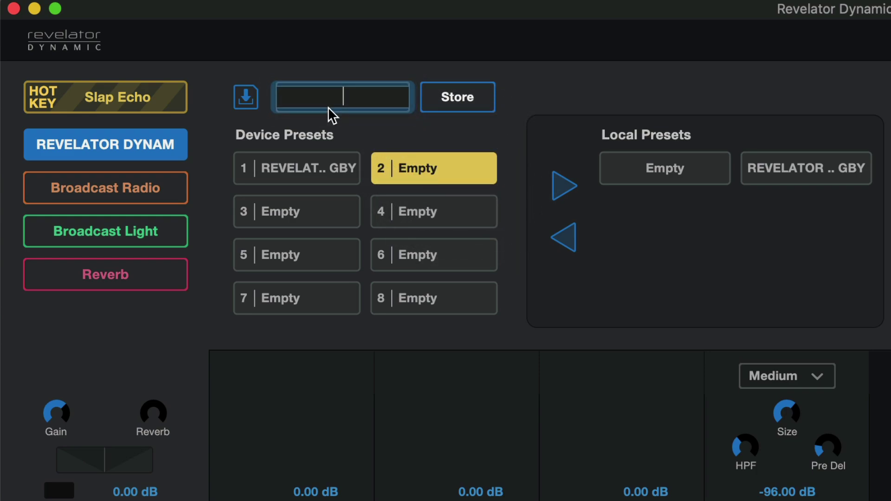
type("TEST PRESET")
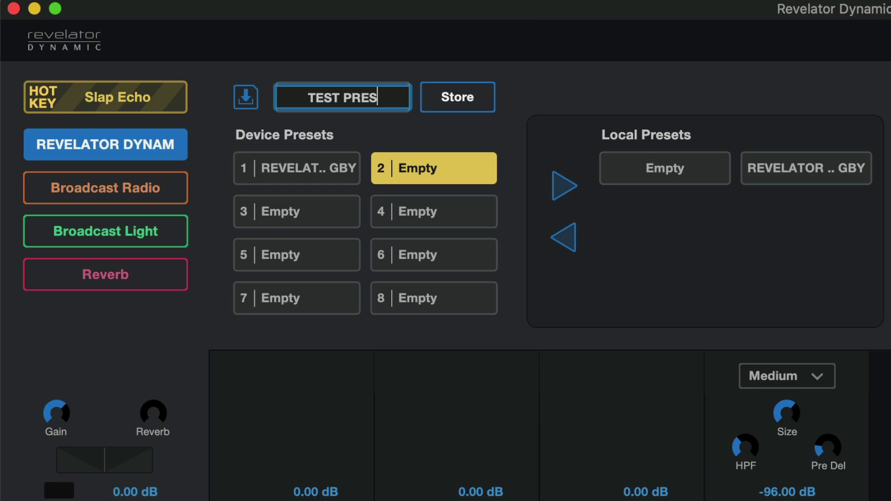
left_click(457, 97)
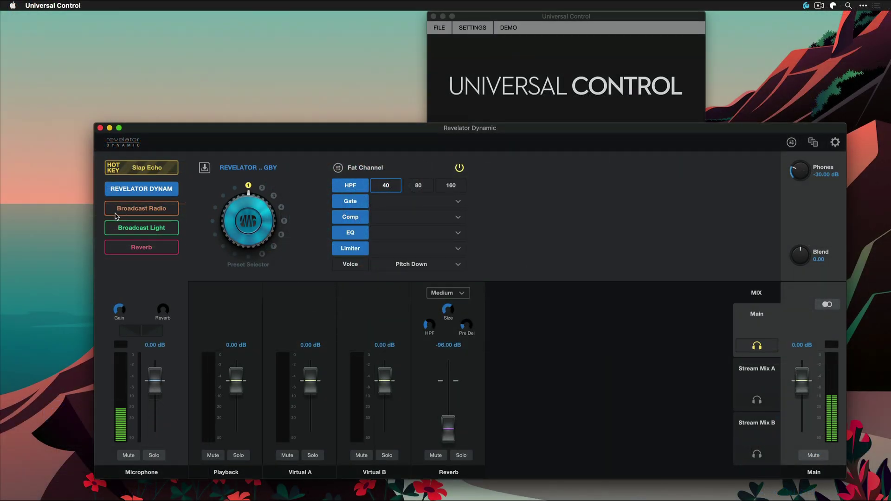
Load slot 2 and copy the TEST PRESET device preset across into Local Presets.
left_click(115, 213)
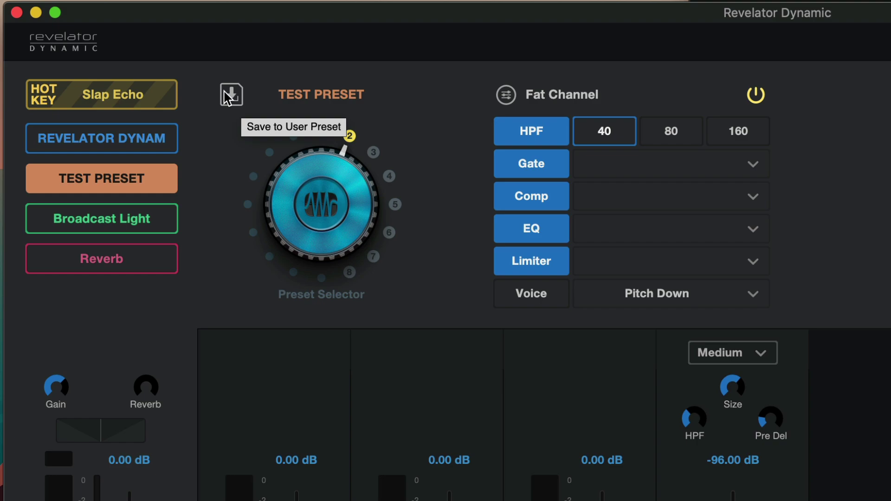
left_click(230, 96)
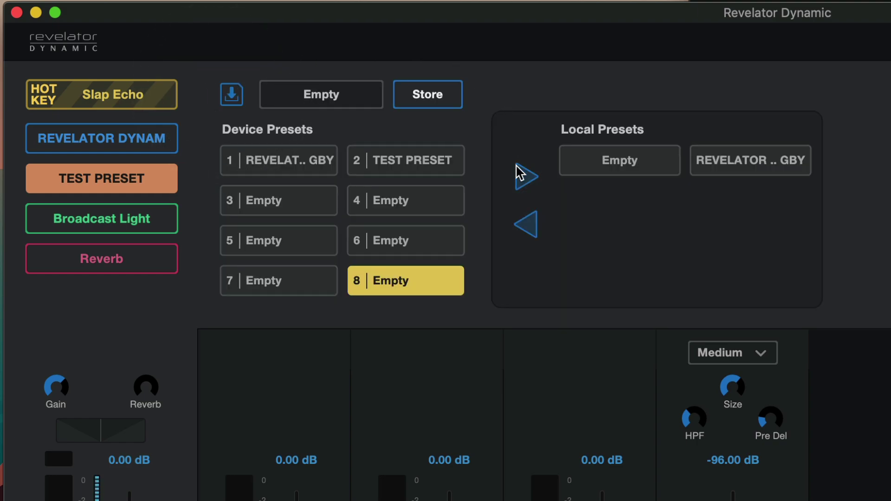
left_click(408, 166)
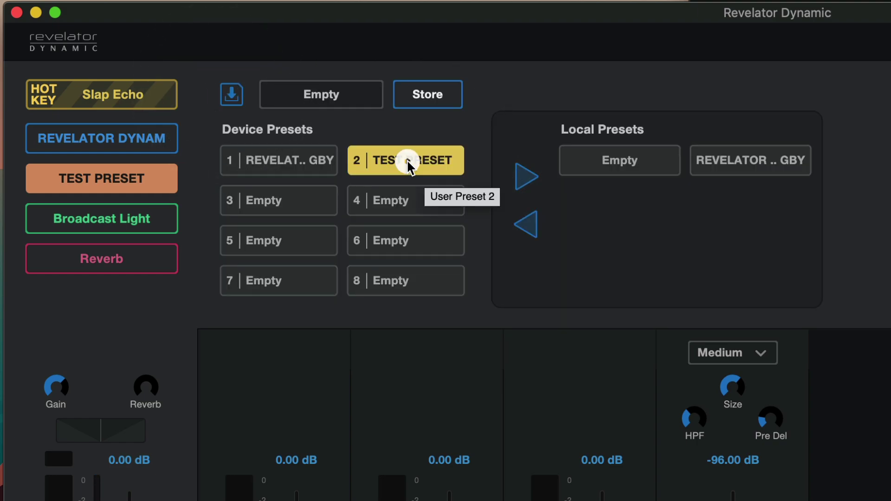
left_click(531, 188)
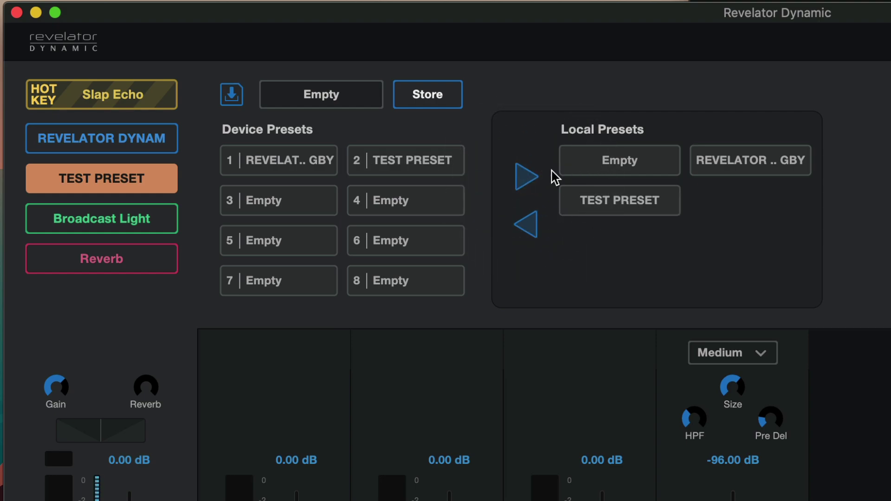
right_click(617, 206)
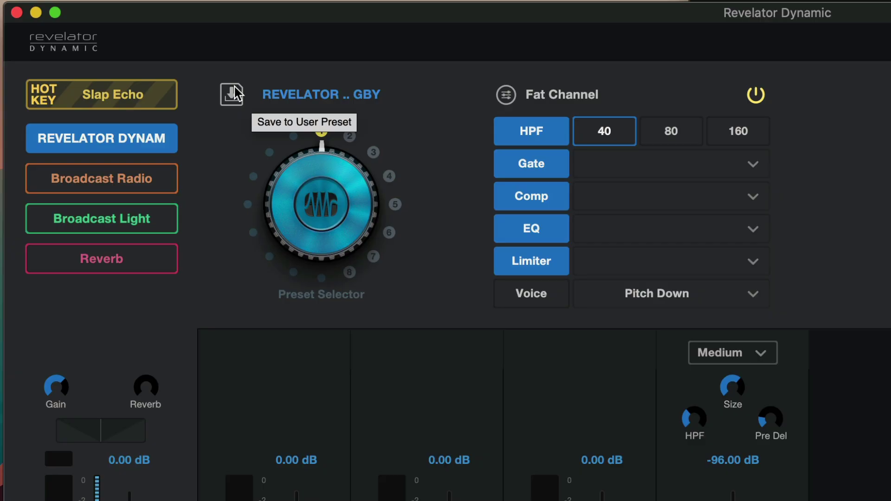
Show the local preset files in Finder via the Empty local preset's context menu.
left_click(232, 95)
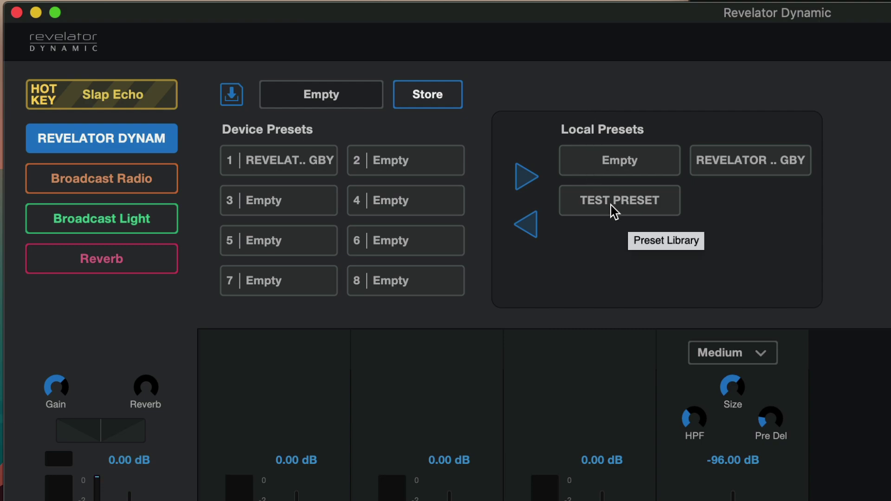
right_click(590, 166)
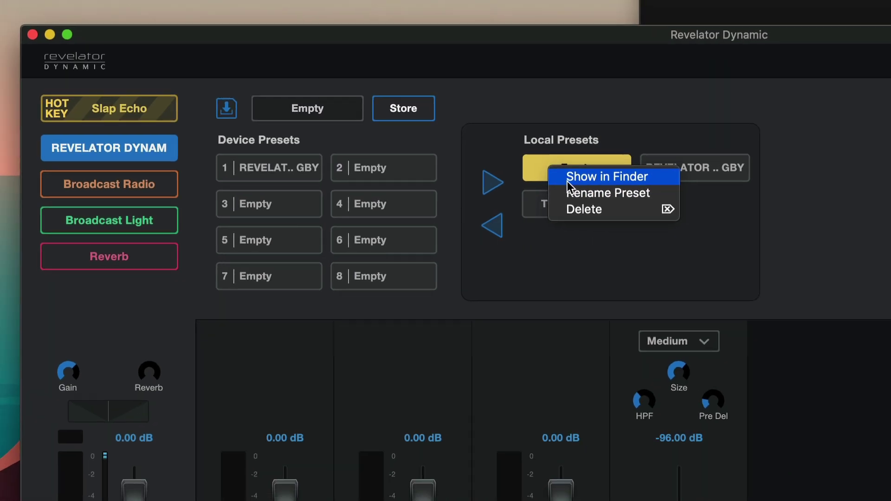
left_click(611, 176)
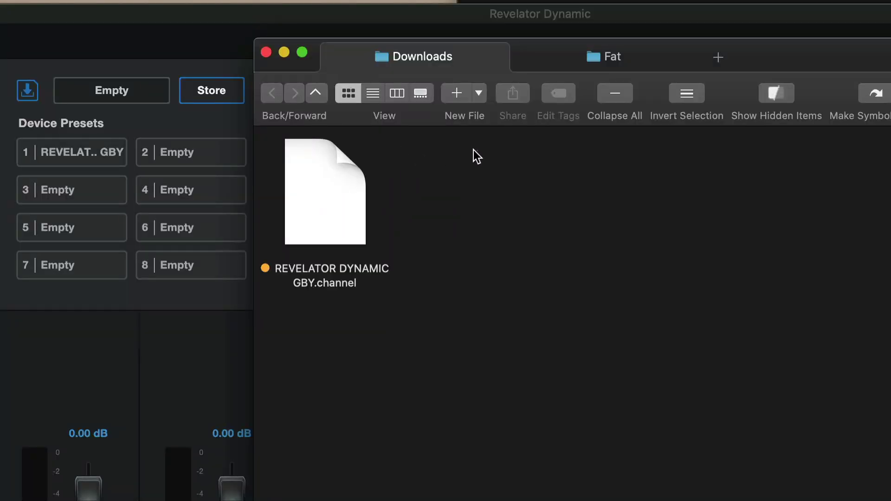
Copy REVELATOR DYNAMIC GBY.channel from Downloads and paste it into the Fat folder.
left_click_drag(473, 149, 319, 284)
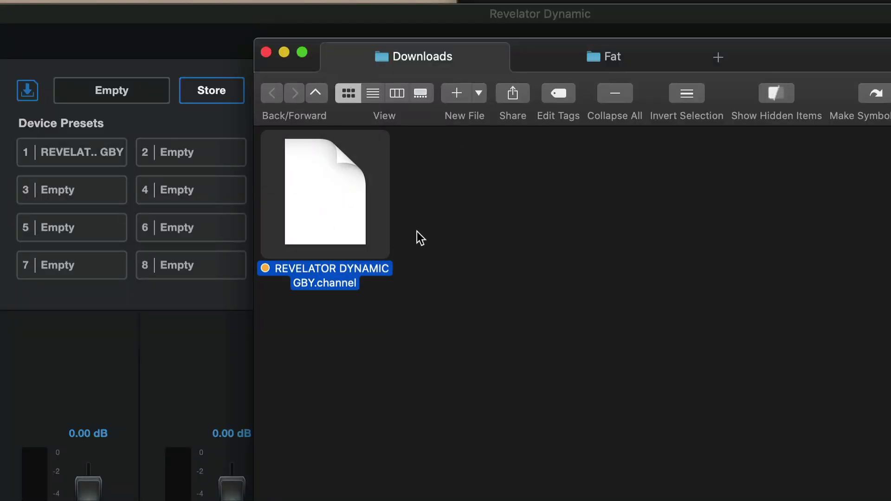
right_click(367, 190)
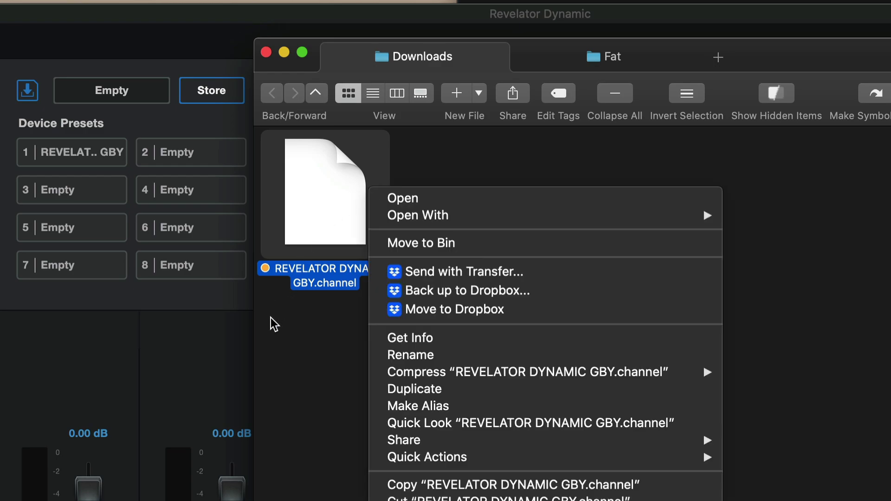
left_click(415, 484)
left_click(605, 58)
right_click(470, 326)
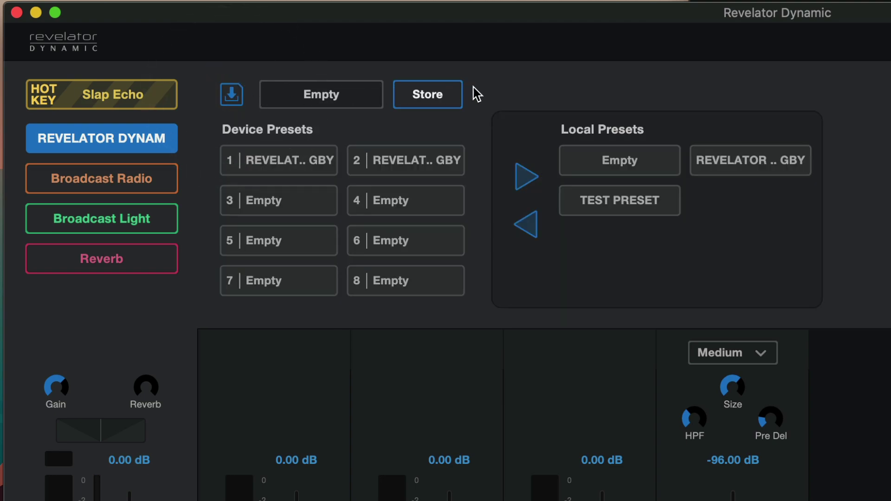
Send the REVELATOR .. GBY local preset into device preset slot 3.
left_click(716, 174)
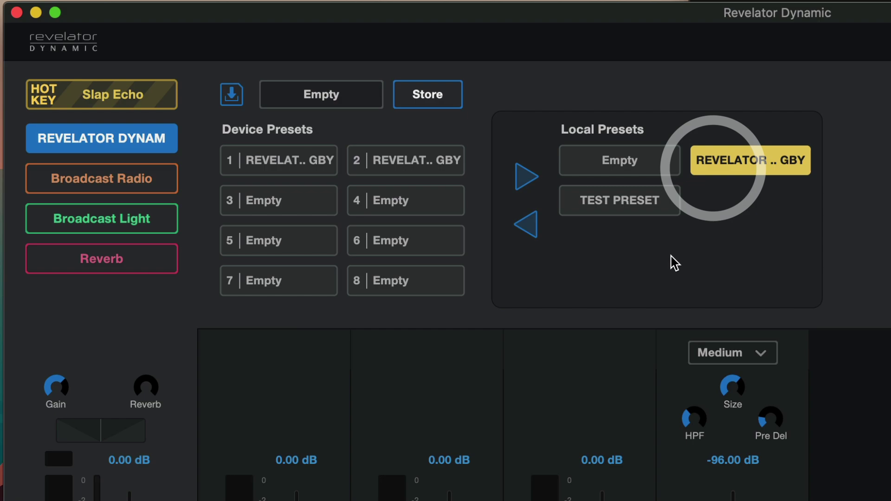
left_click(527, 227)
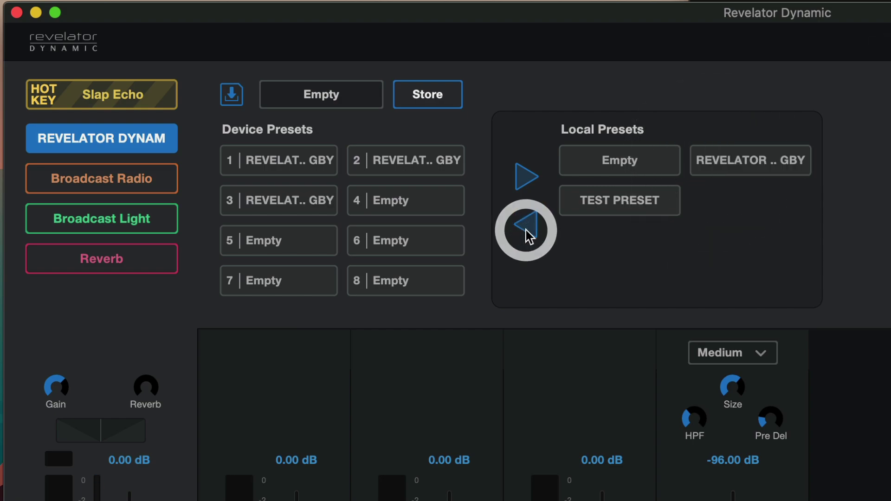